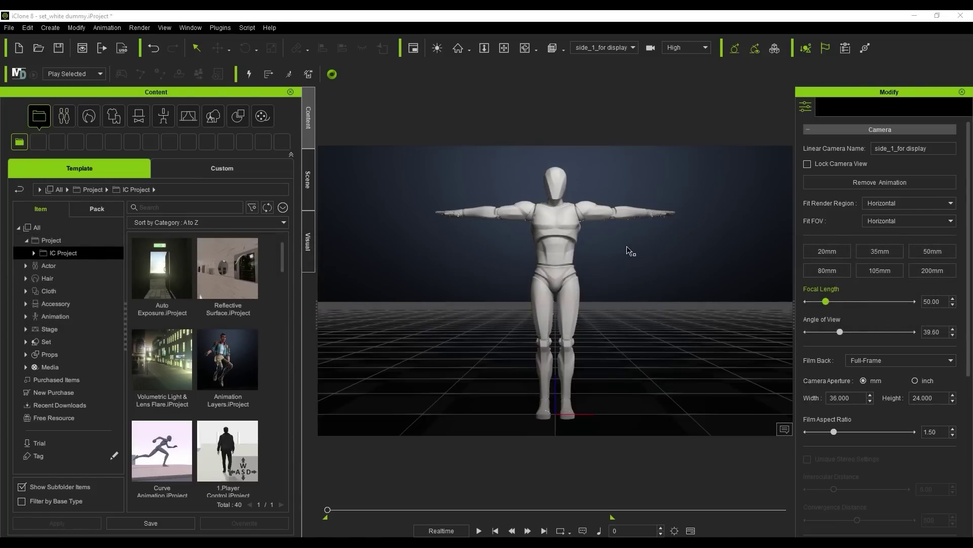
- Switch iClone 8 to the Animation workspace layout from the Window > Workspace menu
left_click(197, 29)
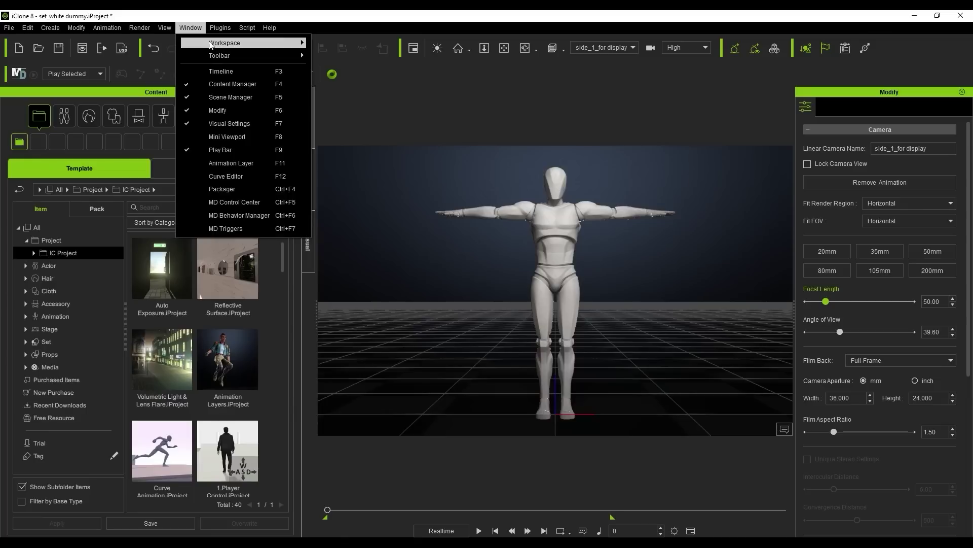
mouse_move(219, 45)
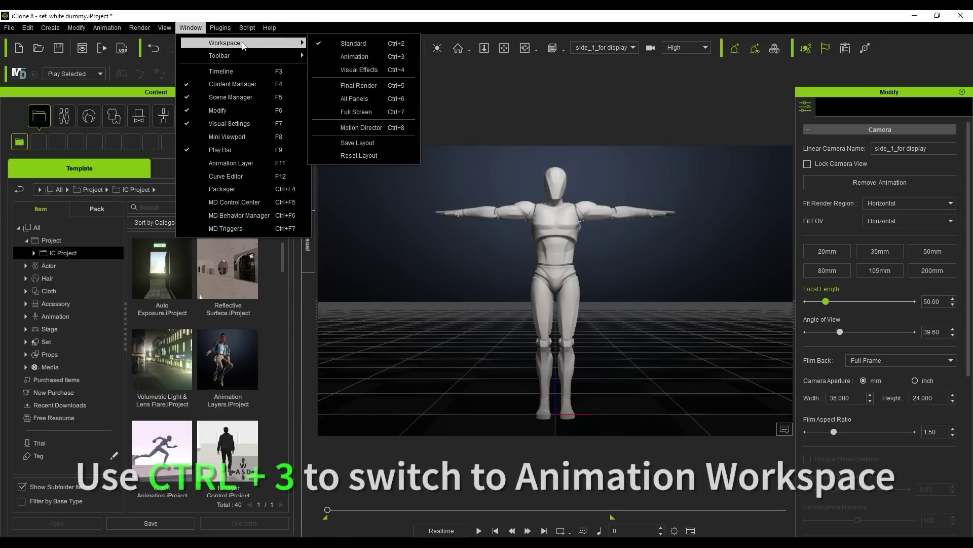
left_click(355, 57)
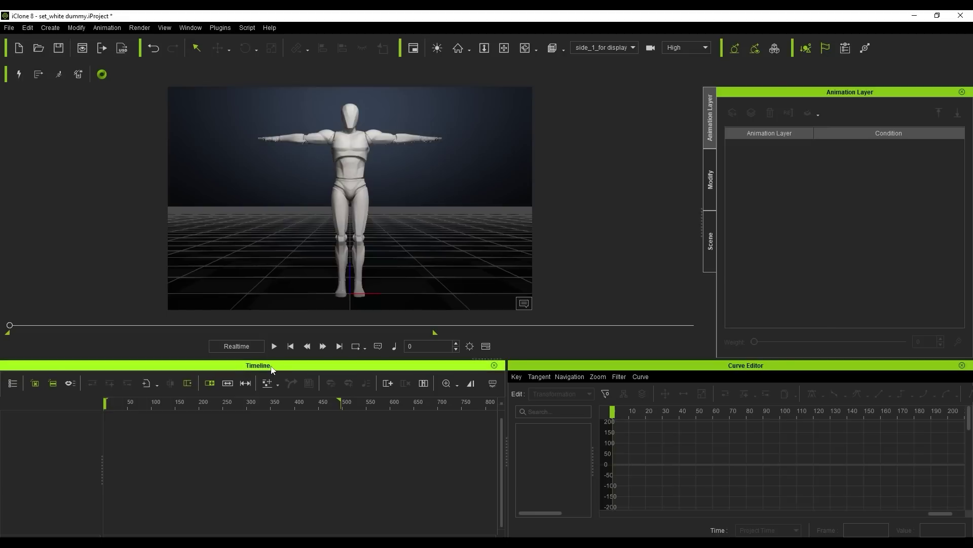
- Select the mannequin, apply test motion.rlMotion to it from Explorer, and minimize Explorer
left_click(354, 174)
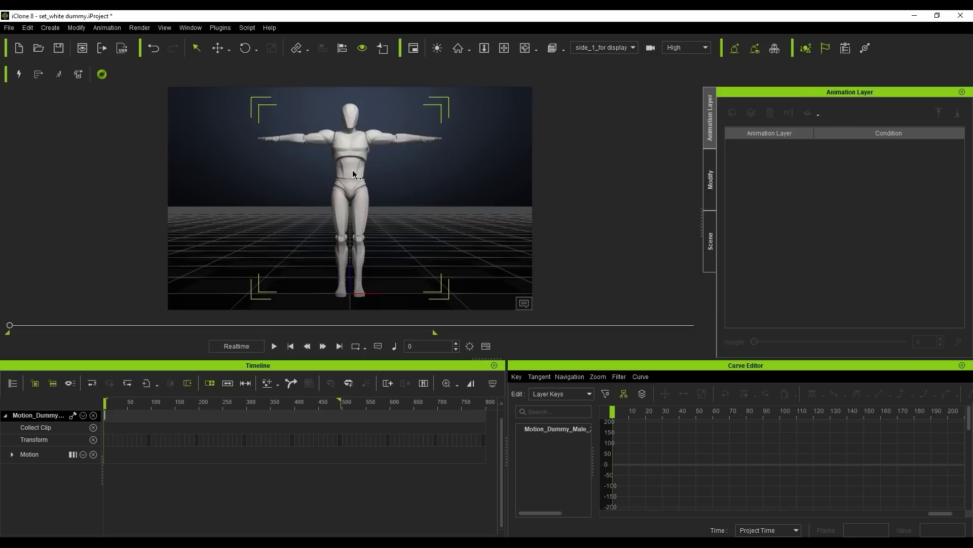
left_click(9, 28)
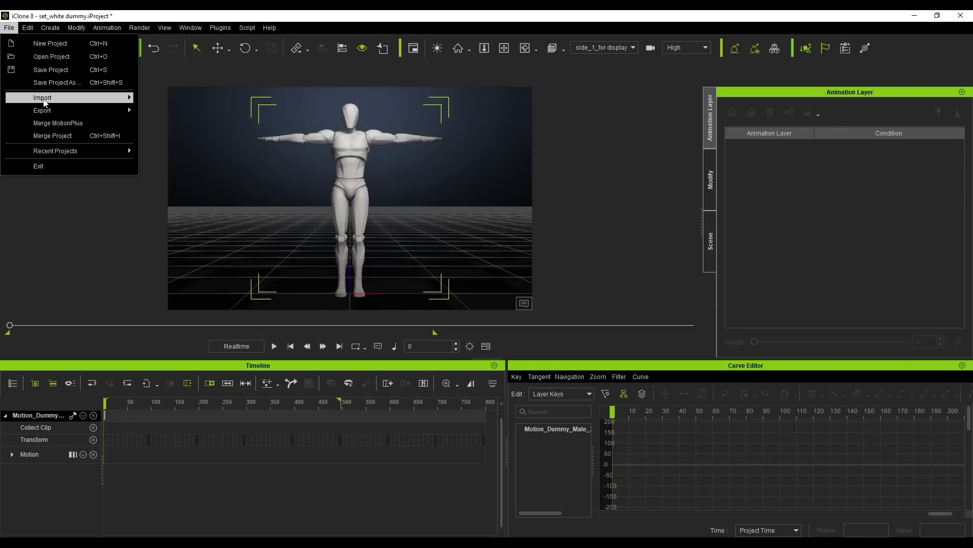
mouse_move(102, 100)
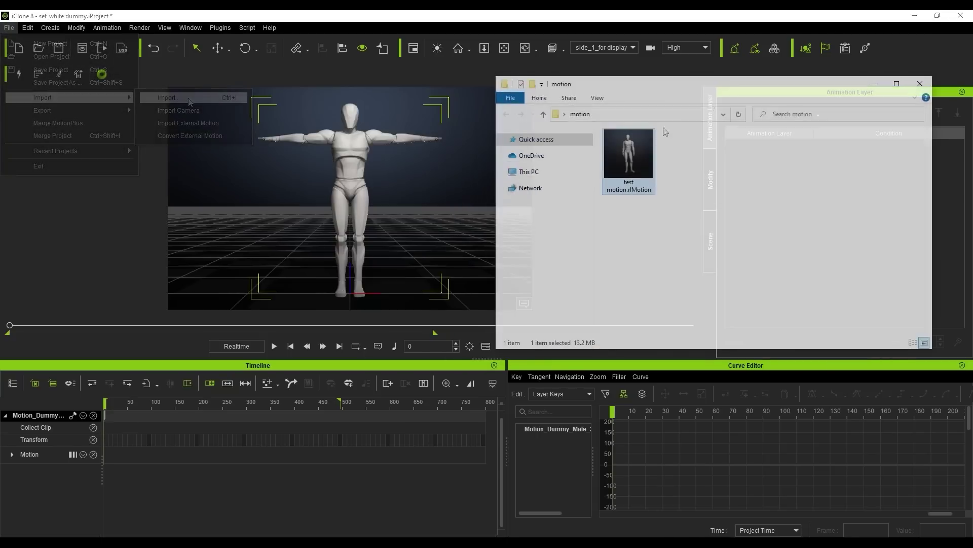
left_click_drag(629, 155, 354, 161)
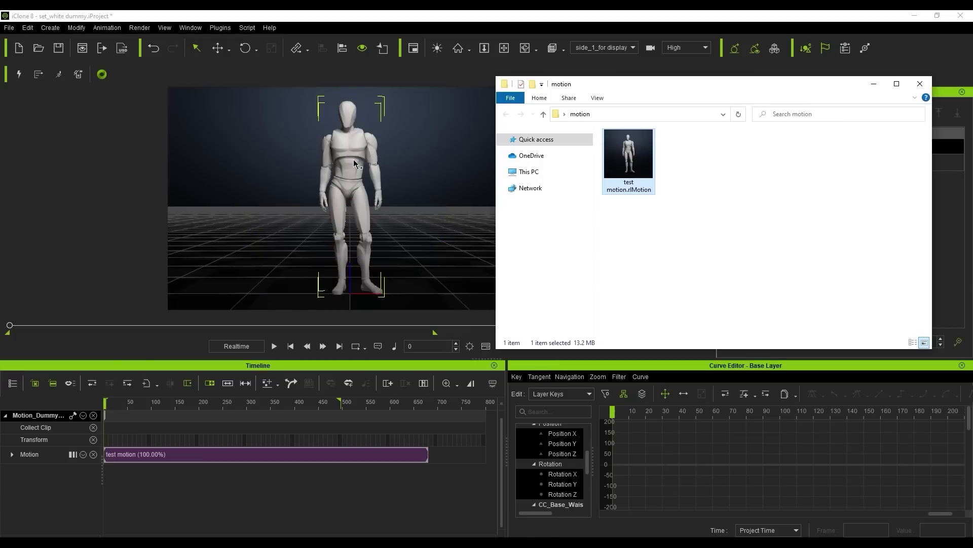
left_click(874, 84)
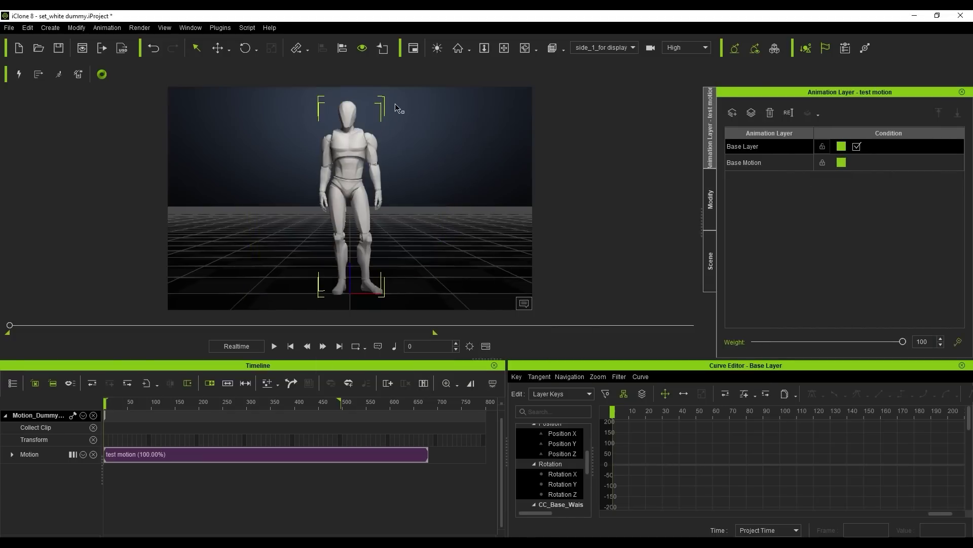
- Scrub the motion to frame 581 and select the Base Motion layer in the Animation Layer panel
left_click(811, 99)
mouse_move(113, 404)
left_mouse_down()
mouse_move(428, 404)
mouse_move(99, 410)
left_mouse_up()
left_click(772, 168)
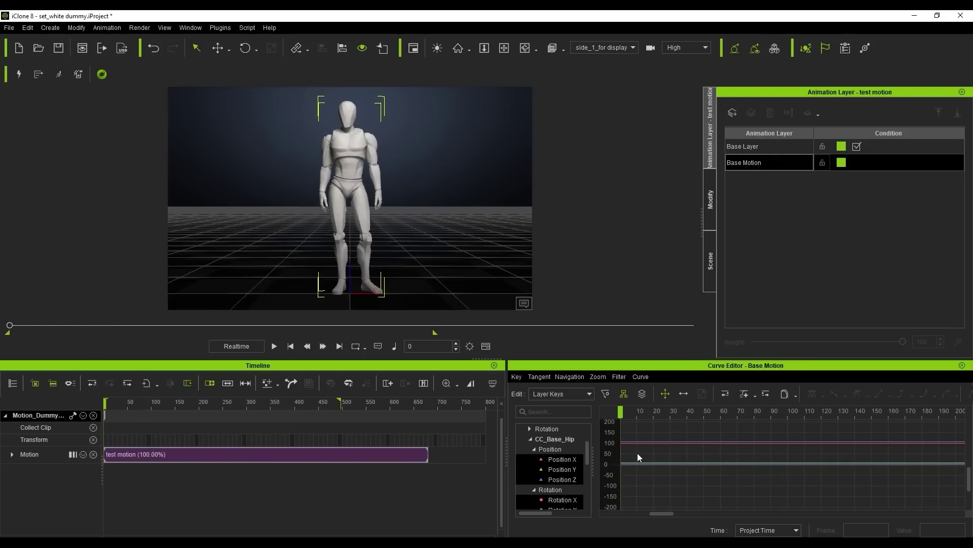
- Zoom the timeline, expand the Motion track and its Motion Layer rows, and move to frame 25
scroll(638, 452, "up", 5)
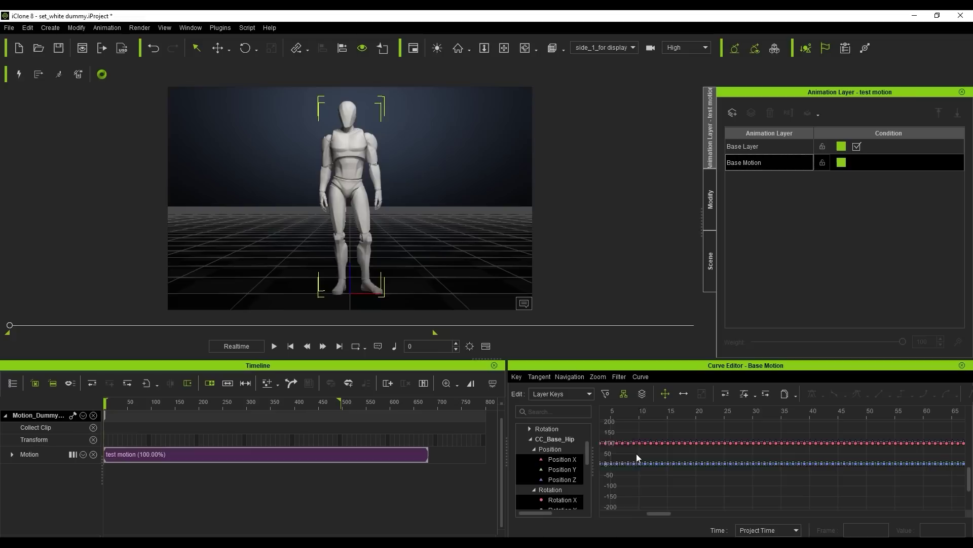
scroll(637, 453, "up", 1)
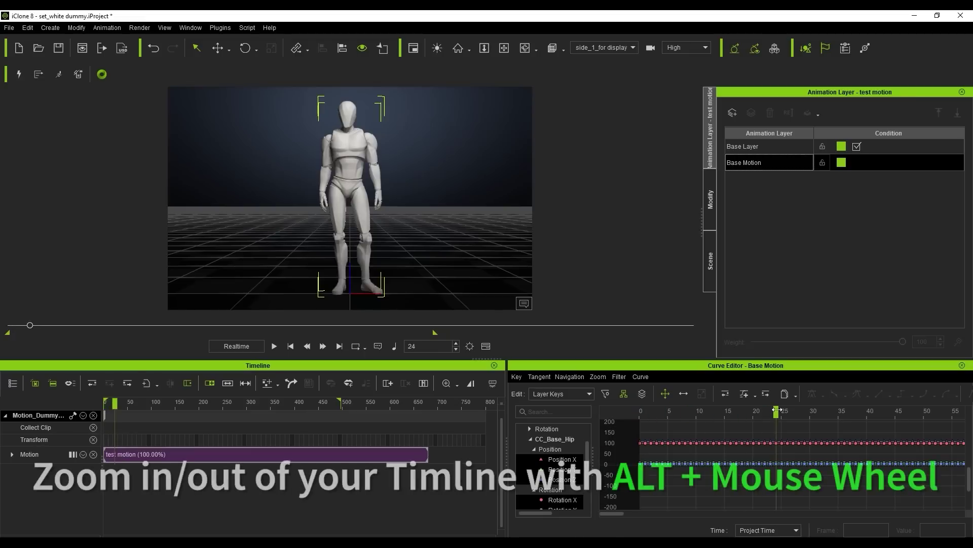
left_click(12, 454)
left_click(20, 481)
scroll(109, 485, "up", 5, "alt")
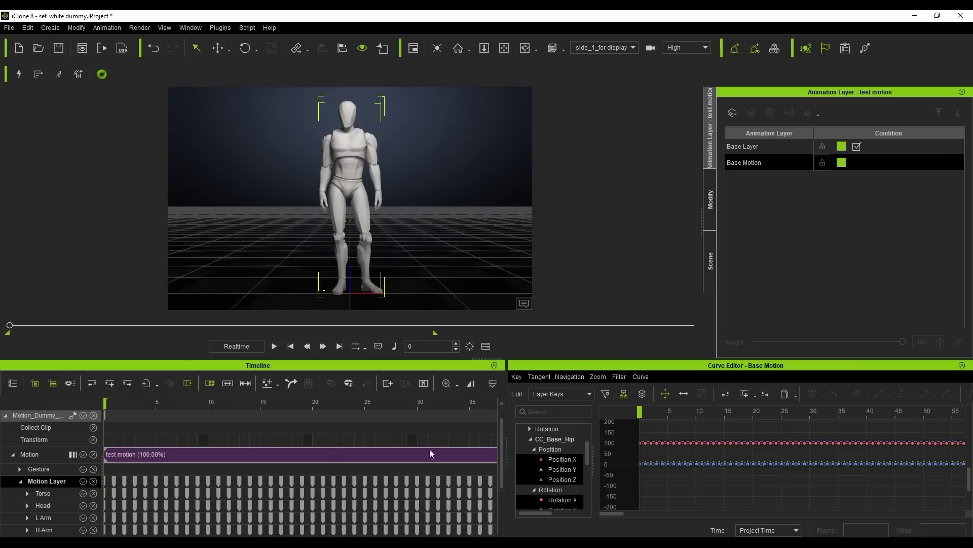
left_click_drag(642, 410, 803, 417)
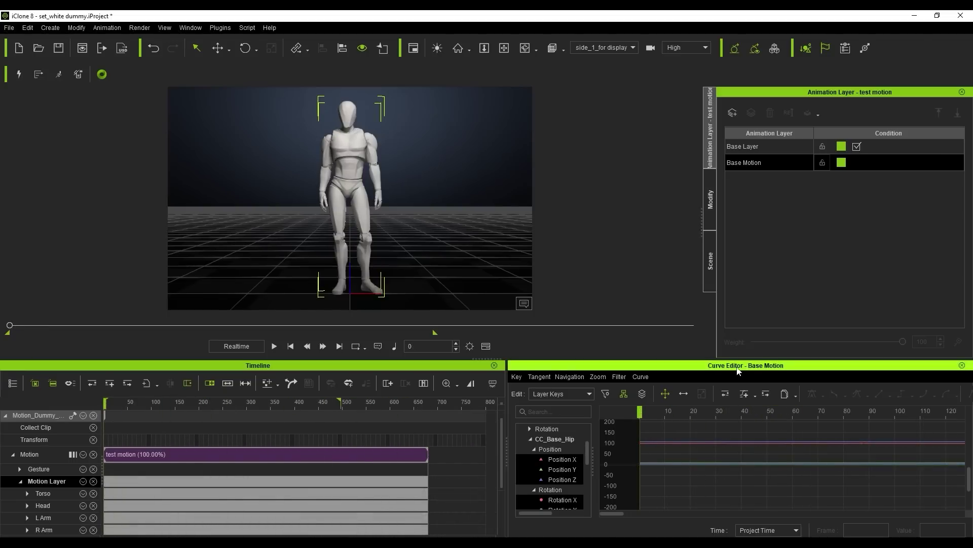
- Undock the Curve Editor into the lower panel and frame the hip curves across the whole clip
left_click_drag(738, 370, 641, 424)
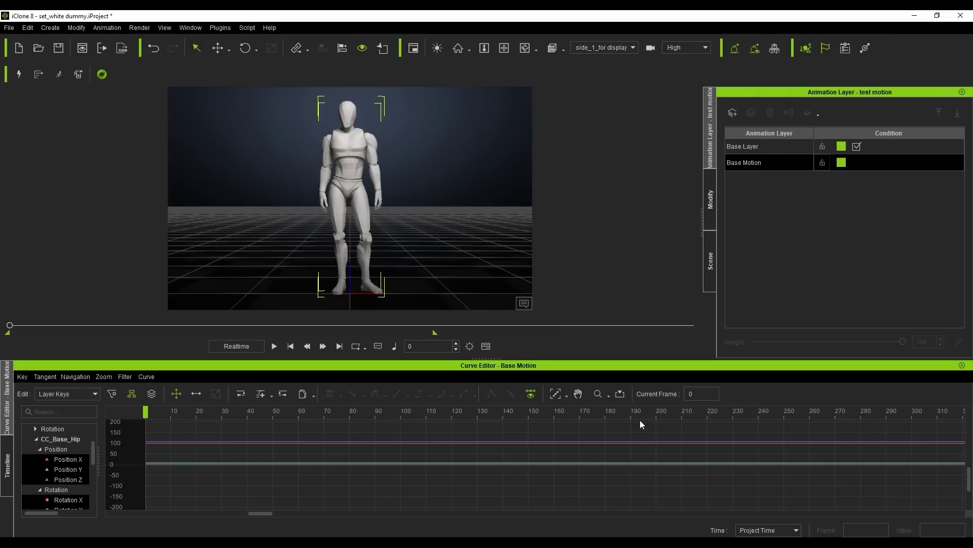
left_click(557, 395)
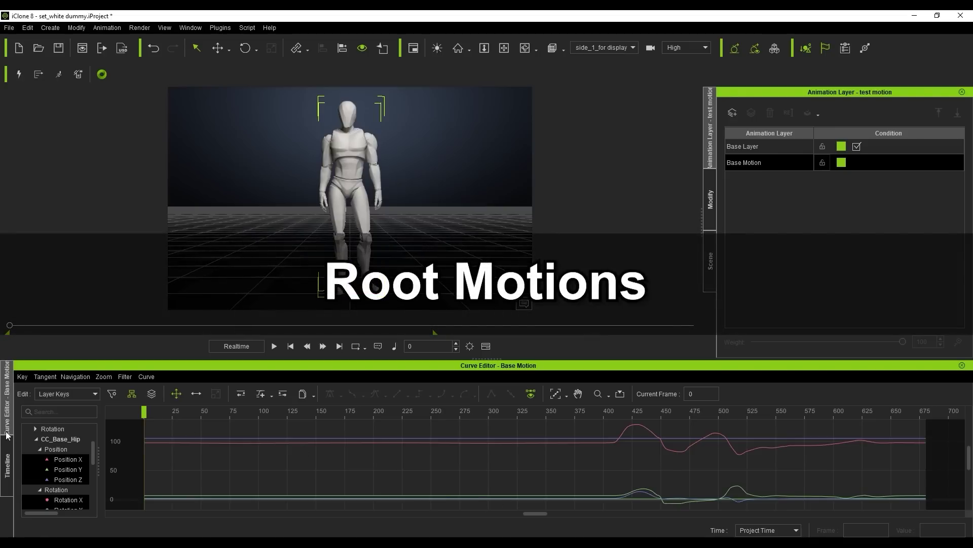
- Restore the Timeline, show the Move gizmo, and scrub the walk to frame 547 and back to 511
left_click(7, 465)
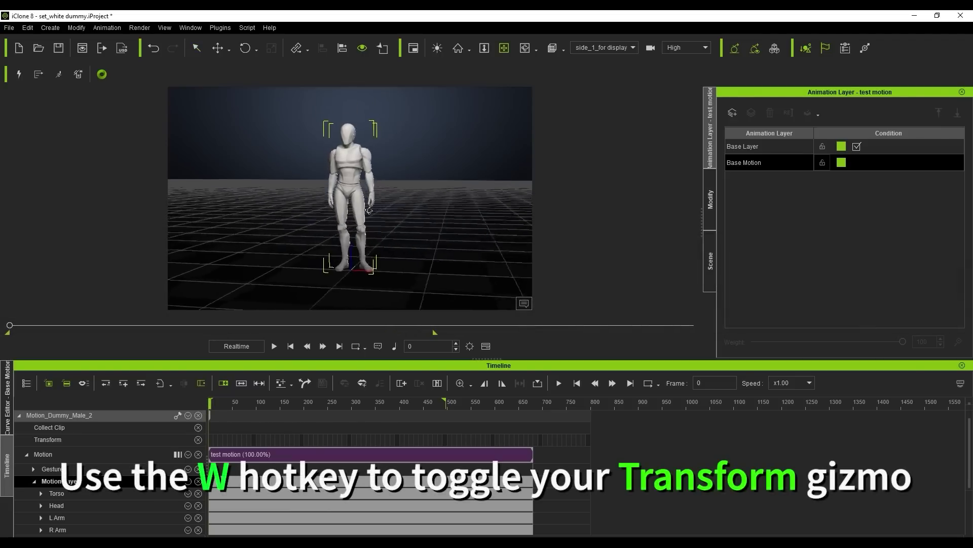
left_click(217, 48)
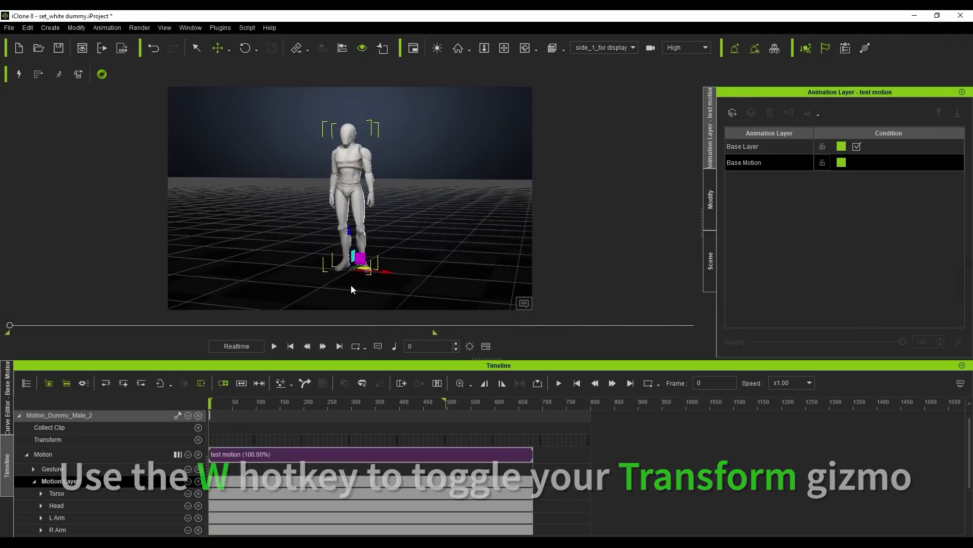
left_click_drag(209, 403, 470, 403)
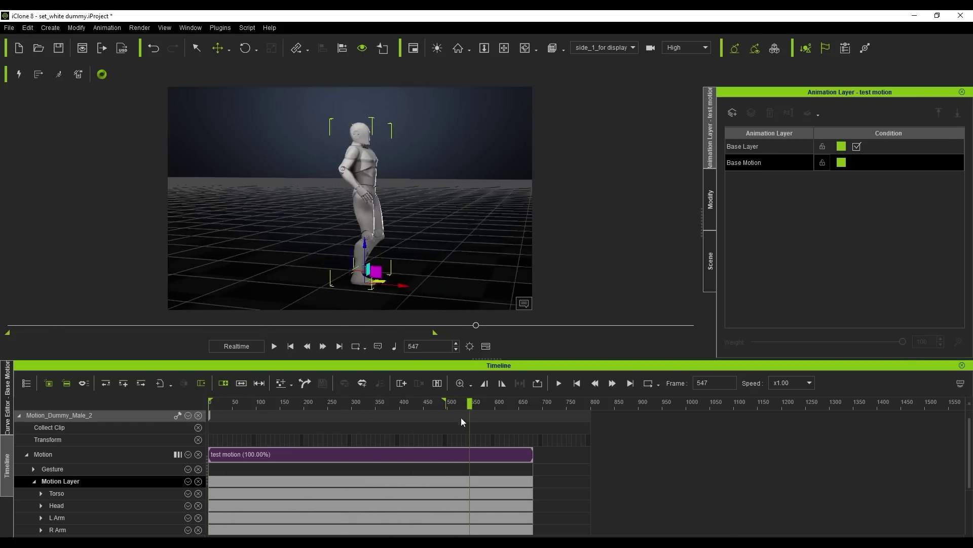
left_click_drag(469, 404, 200, 408)
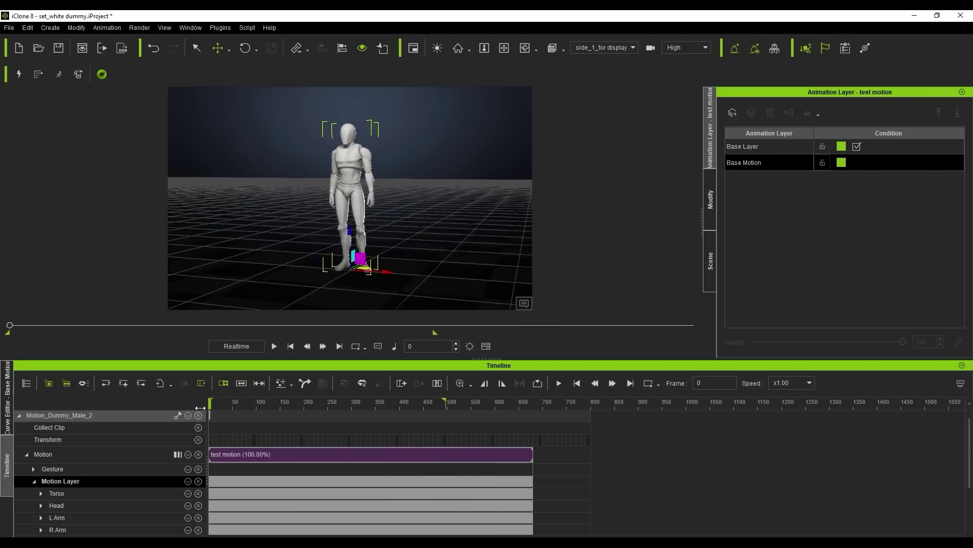
- Apply Root Motion > Sample Root To Hip to the test motion clip and scrub to verify it
right_click(226, 454)
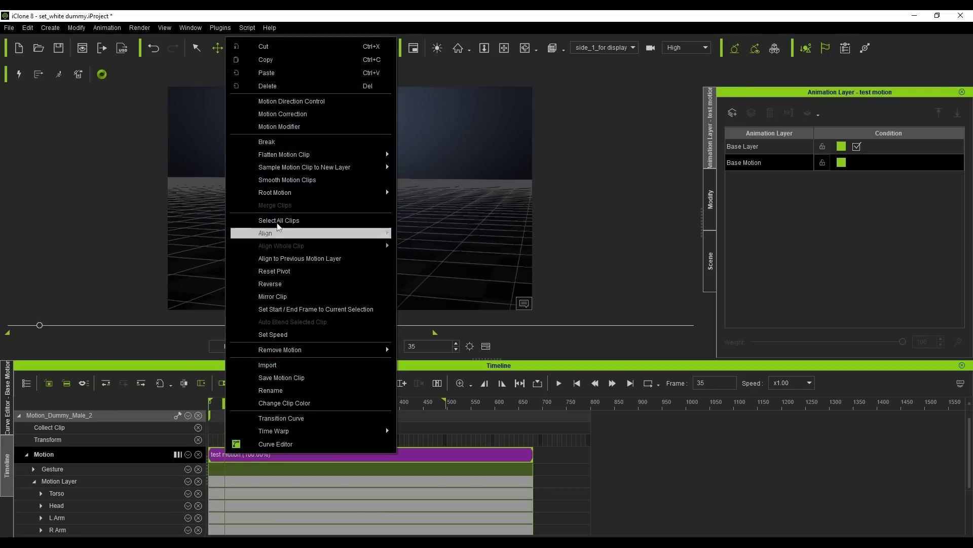
mouse_move(278, 193)
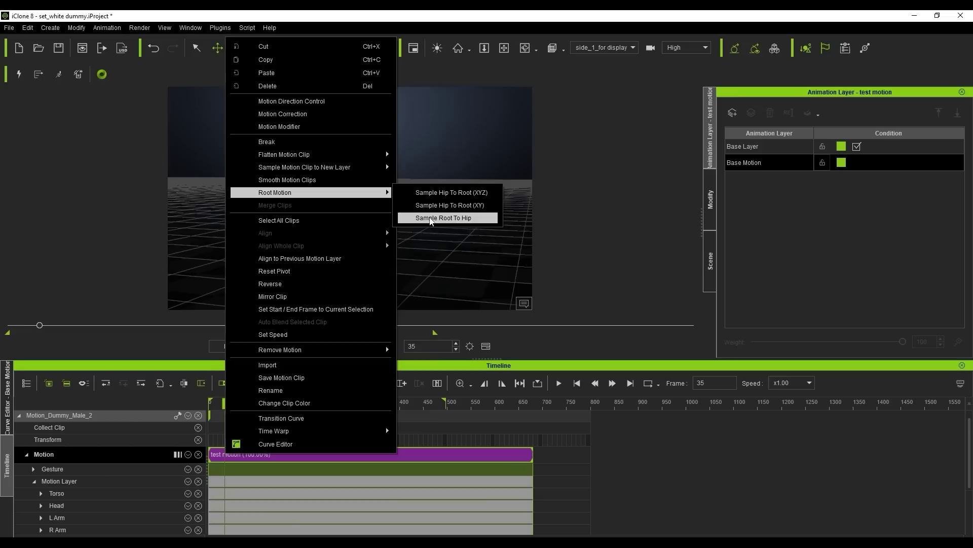
left_click(431, 218)
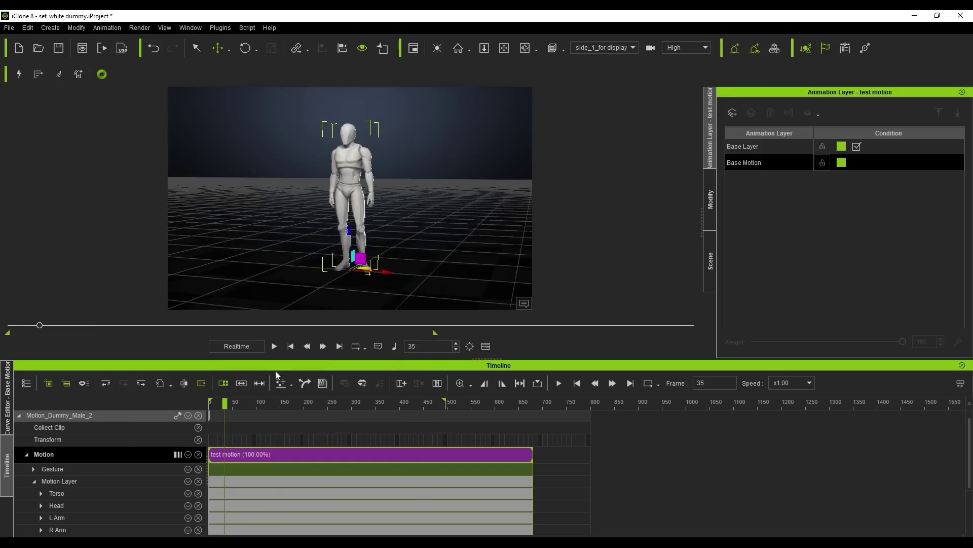
left_click_drag(223, 404, 475, 404)
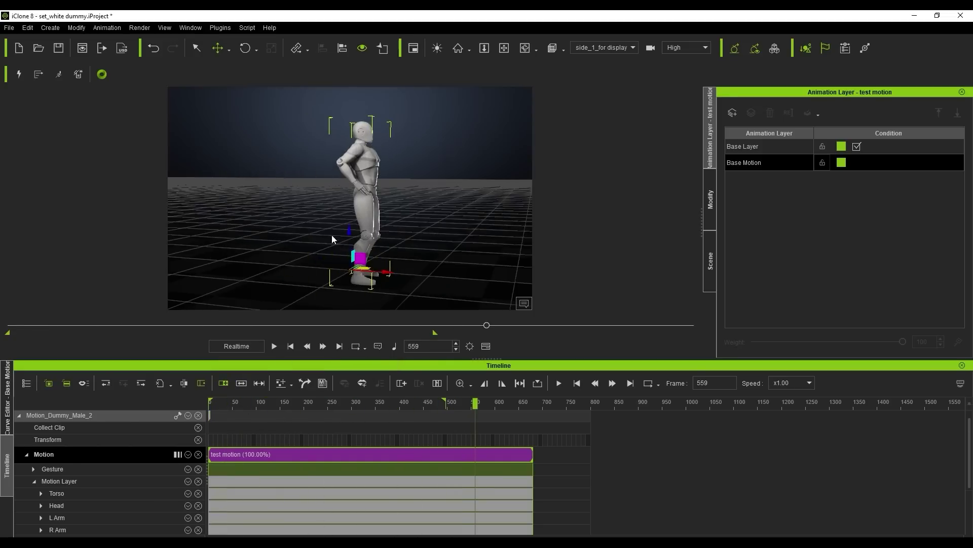
left_click_drag(475, 404, 210, 406)
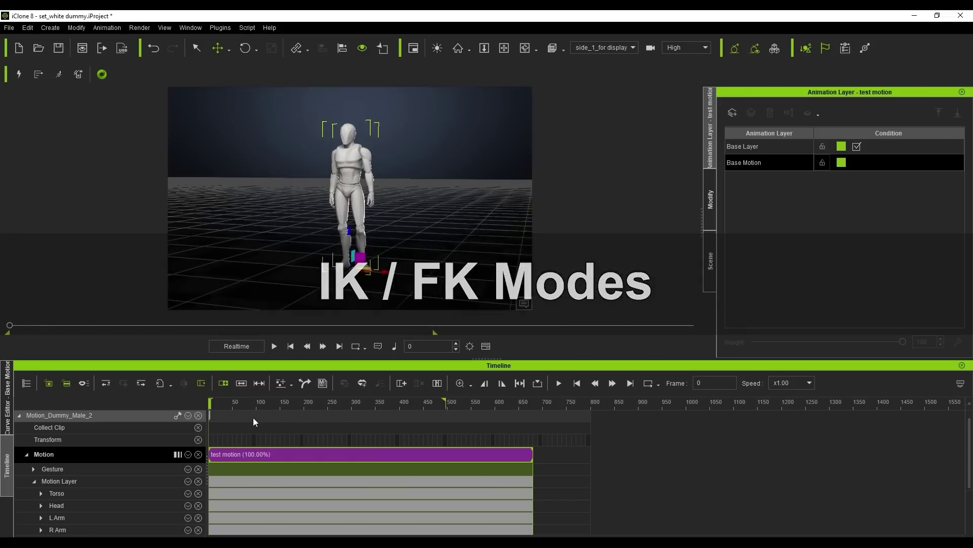
- Open the Edit Motion Layer window from the Modify panel's Motion tab
left_click(709, 221)
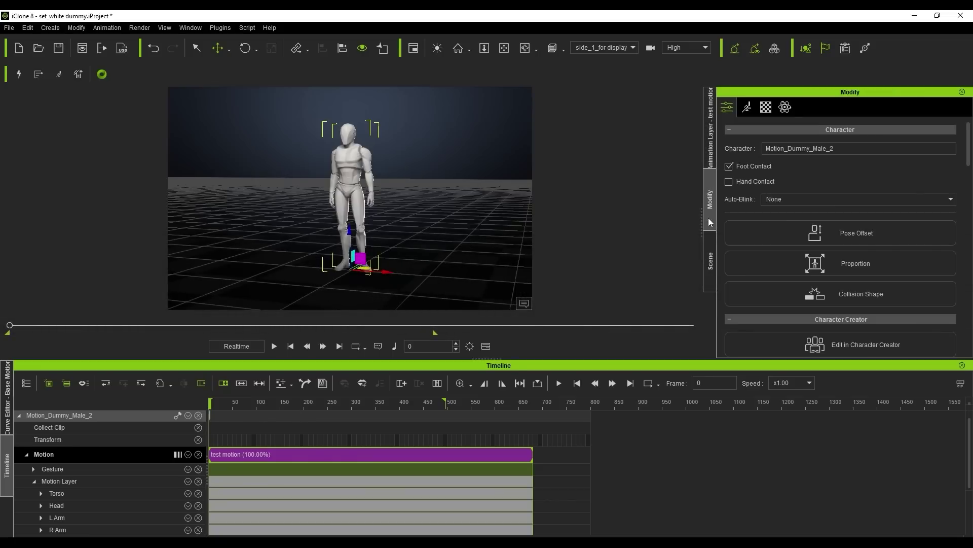
left_click(747, 107)
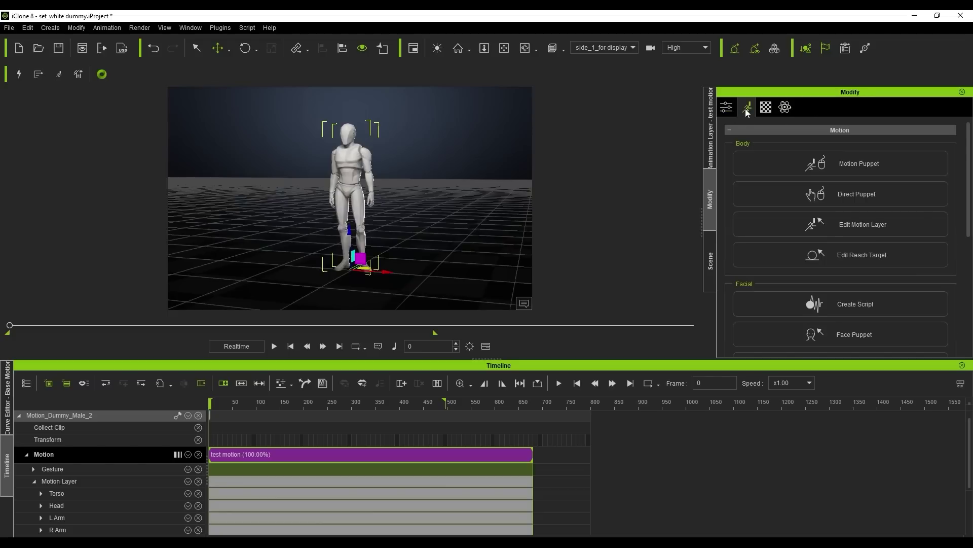
left_click(867, 226)
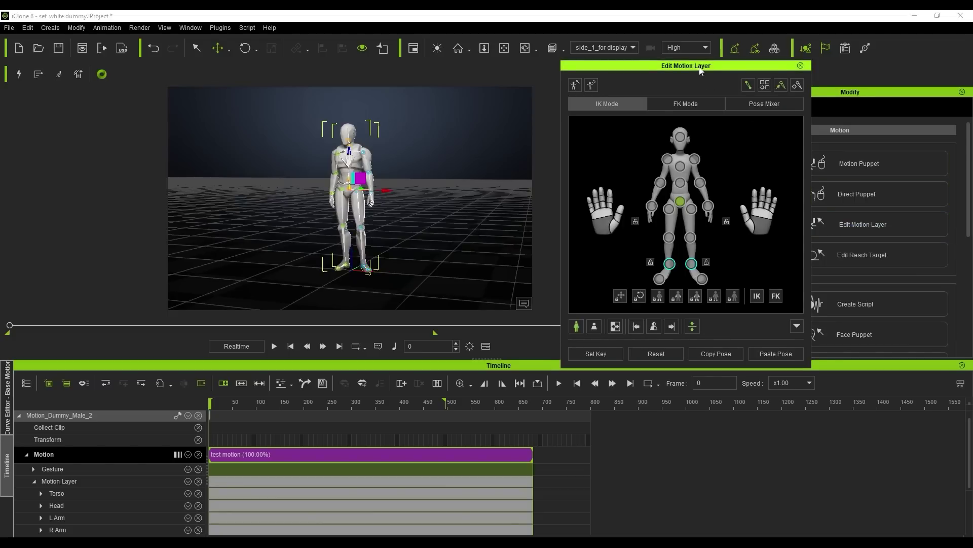
- Toggle the left foot effector between FK and IK, then select the head as the body part to edit
left_click_drag(701, 71, 684, 71)
left_click(651, 264)
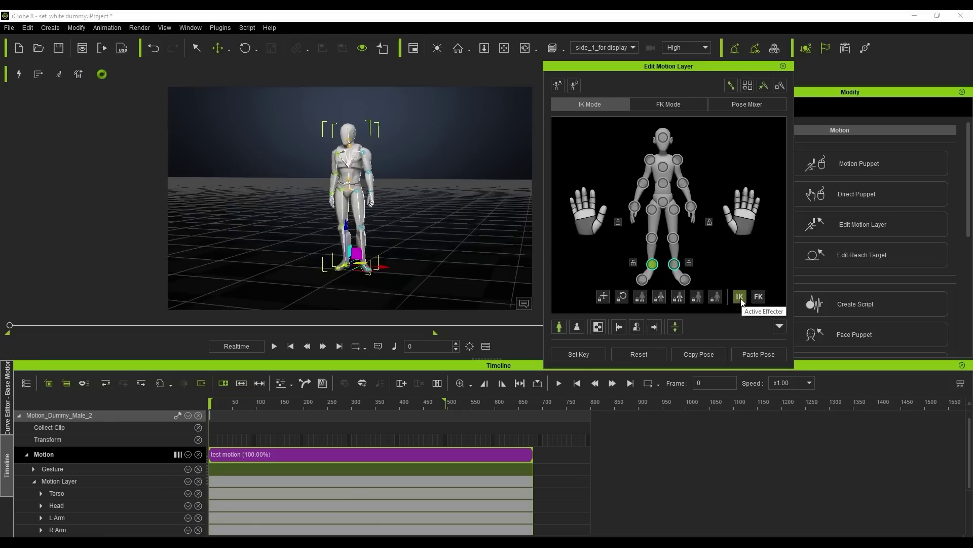
left_click(759, 298)
left_click(759, 298)
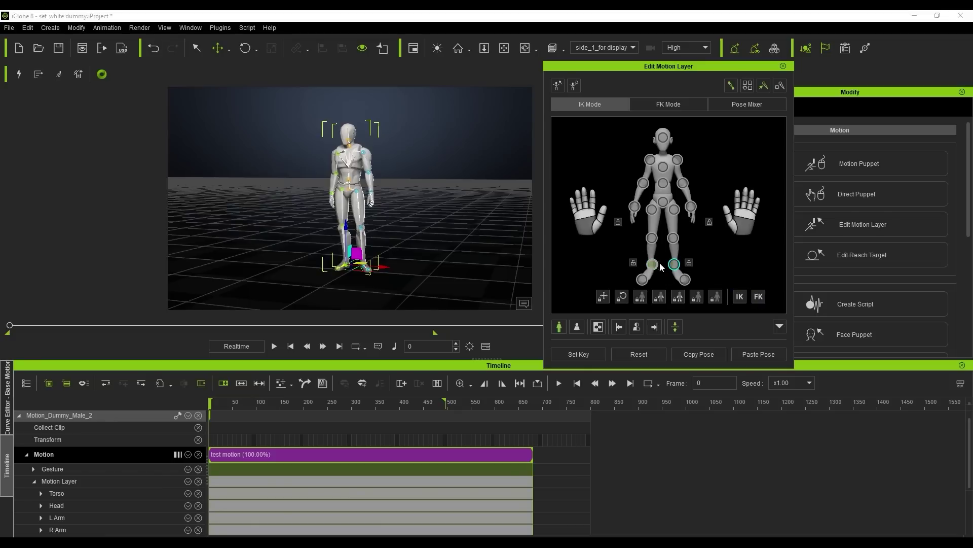
left_click(740, 298)
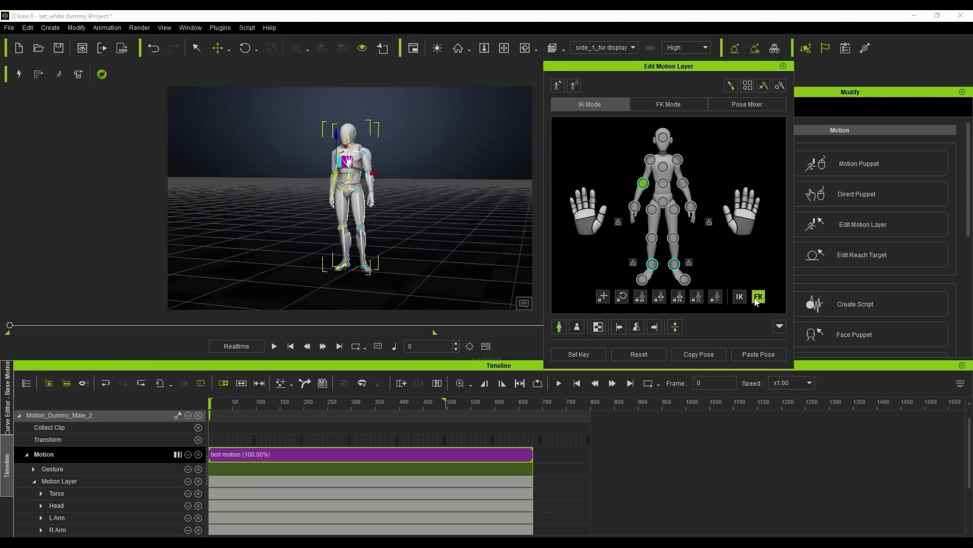
left_click(665, 139)
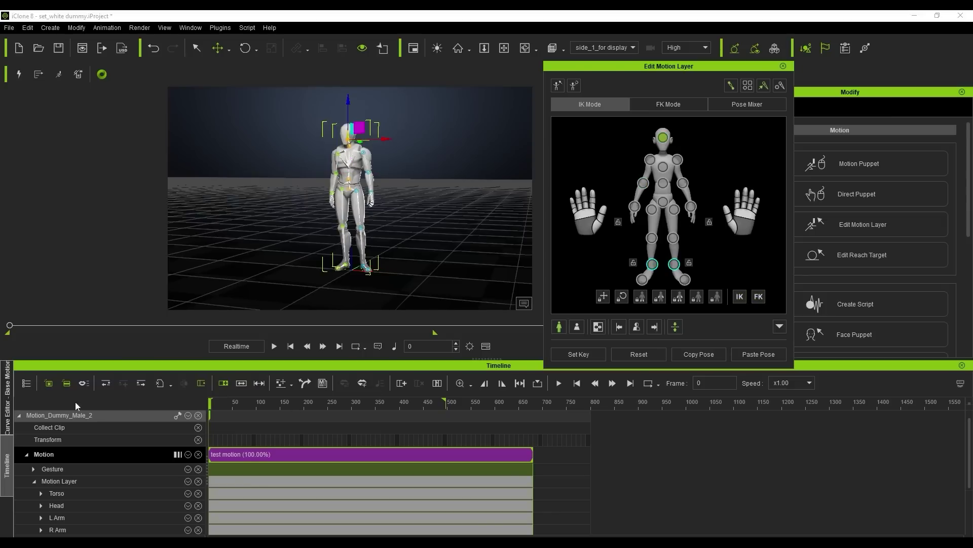
- Show the Base Motion curves in the Curve Editor and collapse the FK - Transformations channel group
left_click(8, 406)
scroll(51, 440, "up", 3)
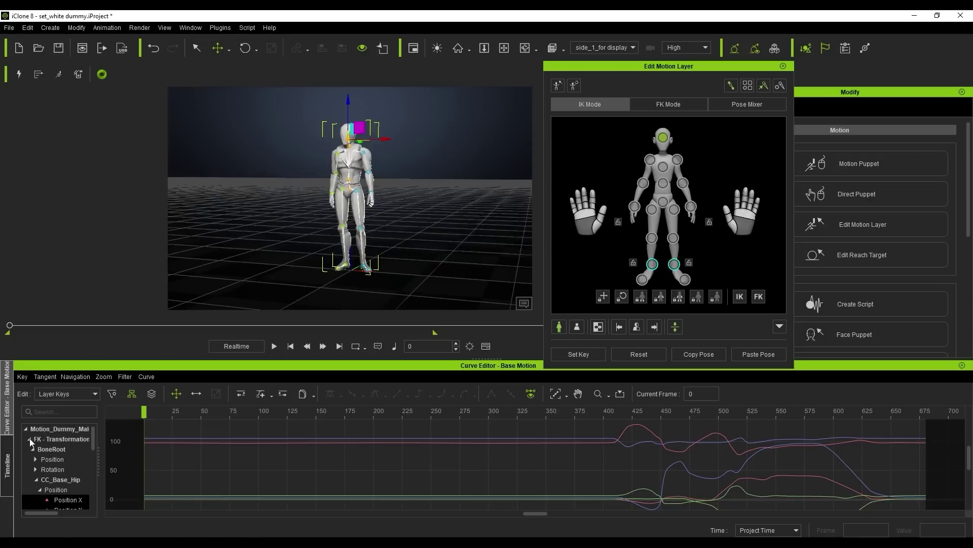
left_click(29, 440)
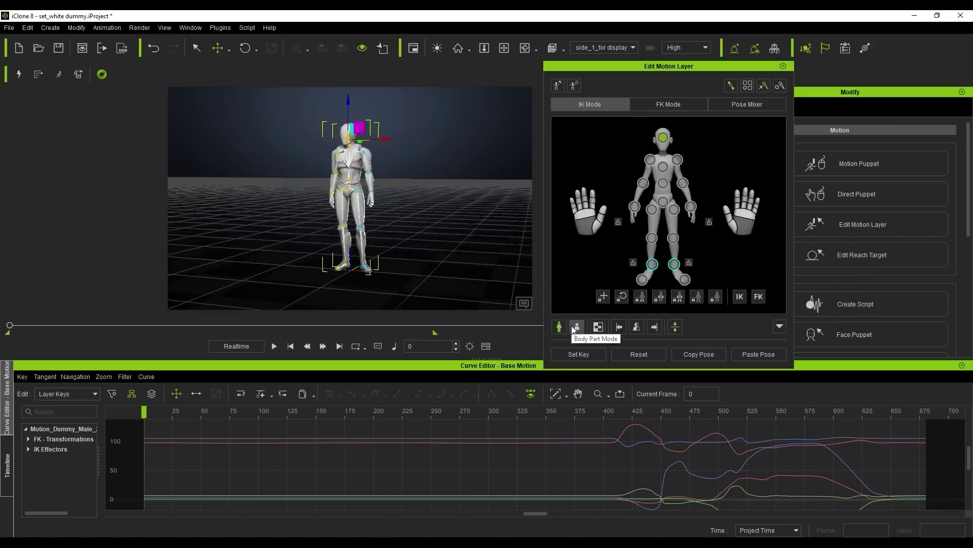
- Move the motion-layer editor aside and choose Base Layer for editing in the animation layers list
left_click_drag(725, 66, 630, 66)
left_click(712, 144)
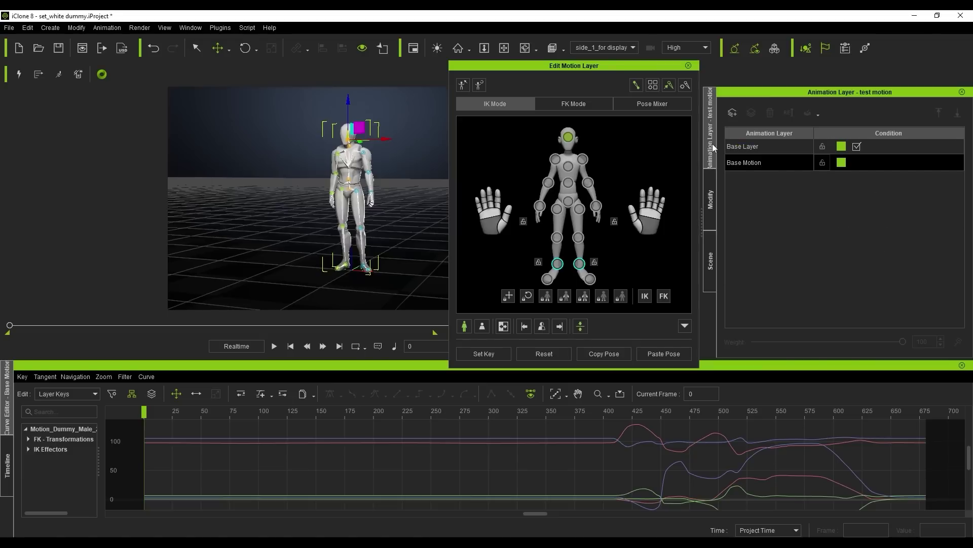
left_click(774, 147)
- Return from the curve view to the timeline and set the playhead to frame 0
left_click(8, 459)
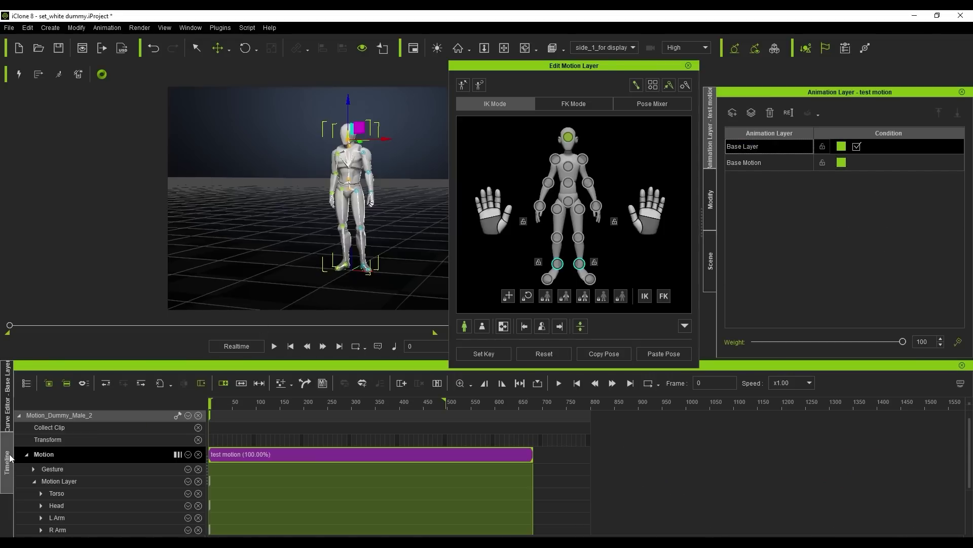
scroll(228, 487, "down", 1)
scroll(230, 488, "down", 1)
left_click(229, 487)
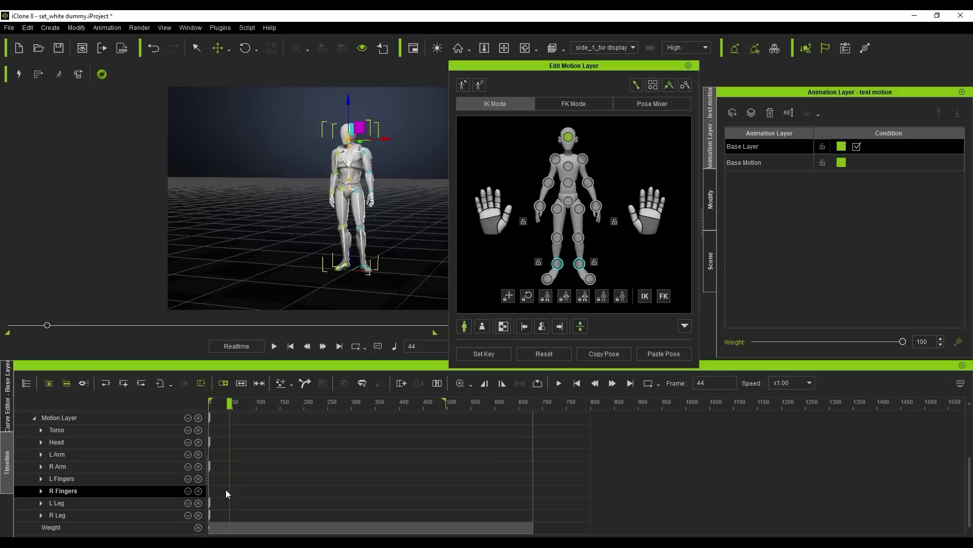
scroll(214, 492, "up", 2)
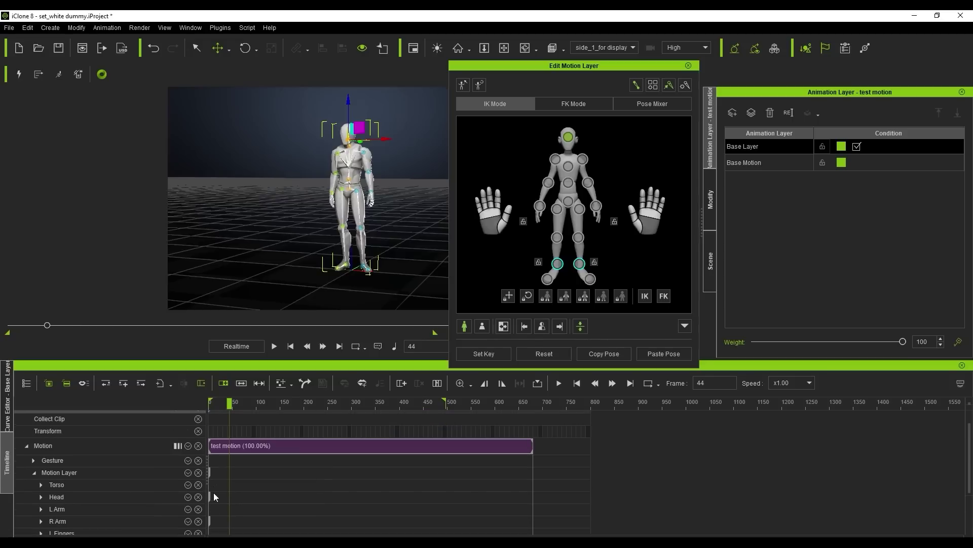
left_click_drag(229, 403, 207, 403)
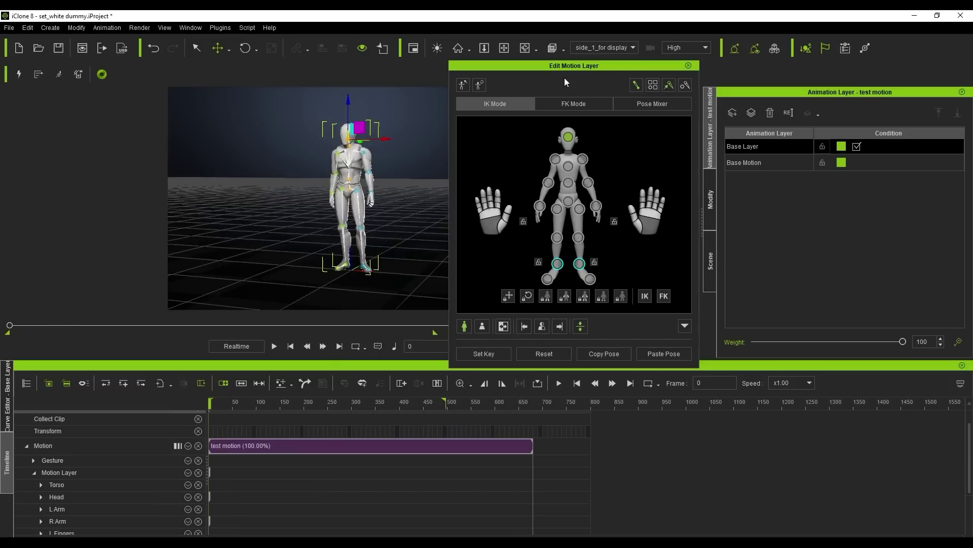
- At frame 13, raise the mannequin's left arm out sideways using its IK effector
left_click_drag(565, 66, 668, 64)
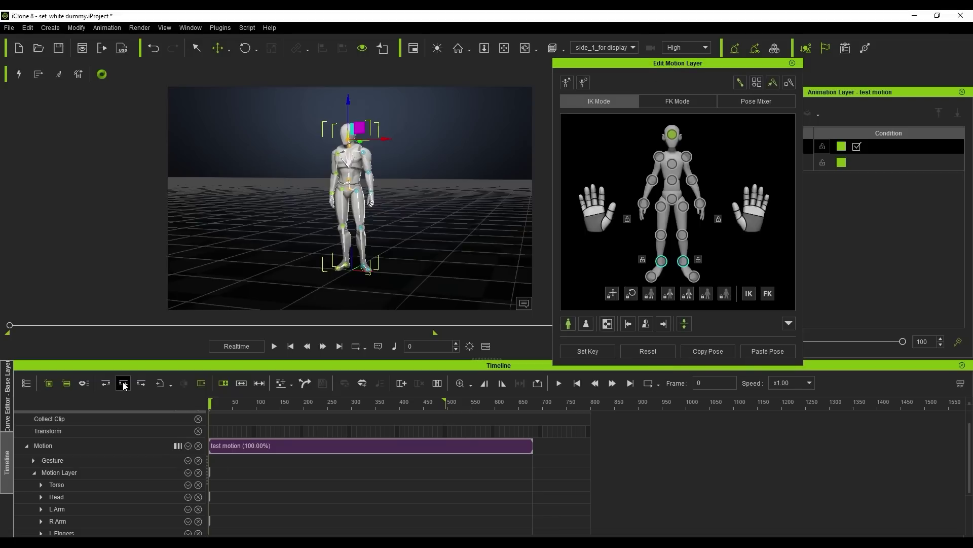
left_click_drag(210, 403, 215, 402)
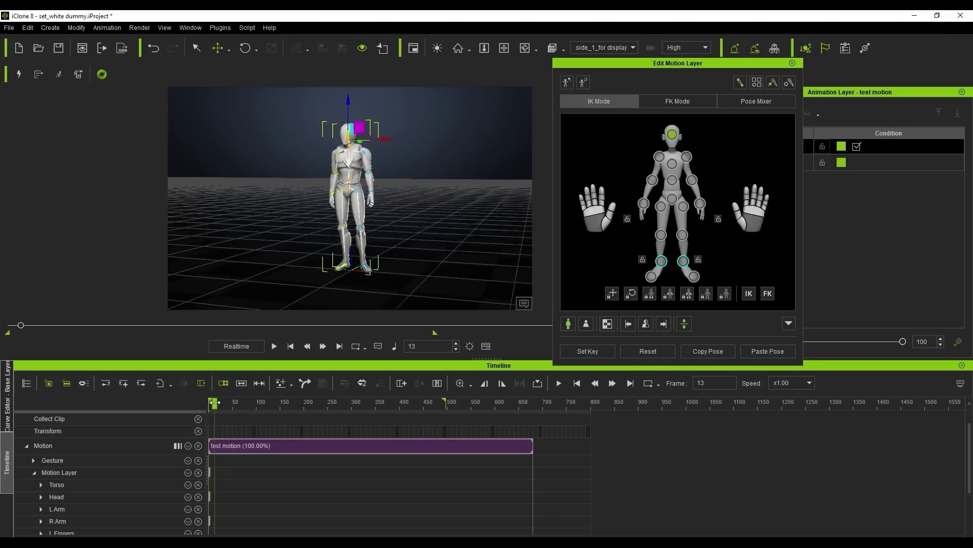
left_click(369, 175)
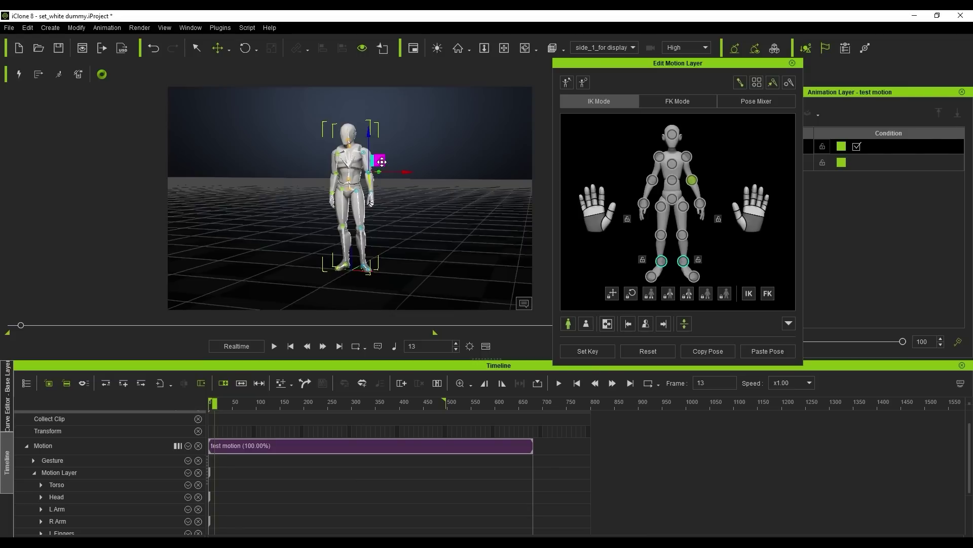
left_click_drag(379, 163, 397, 135)
scroll(374, 199, "up", 1)
scroll(374, 199, "up", 1)
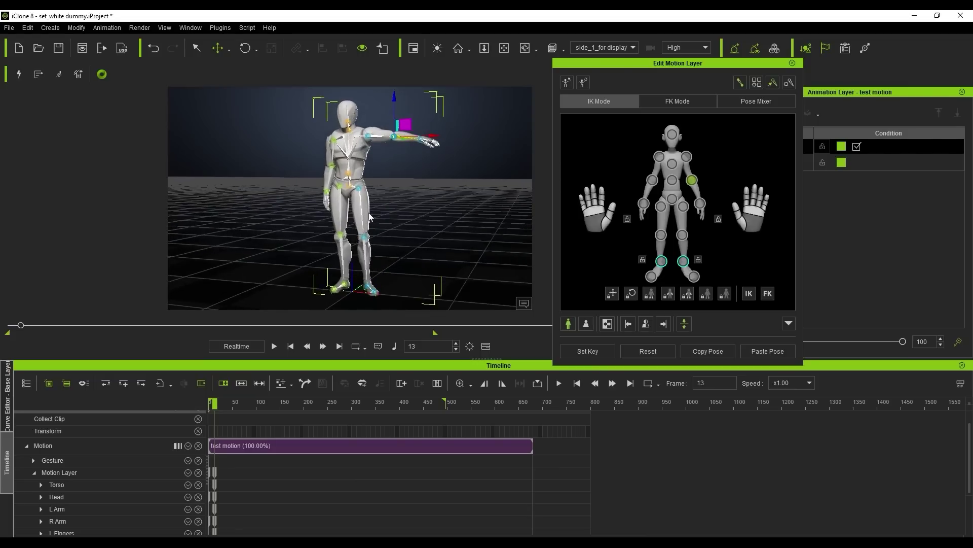
scroll(233, 479, "down", 3)
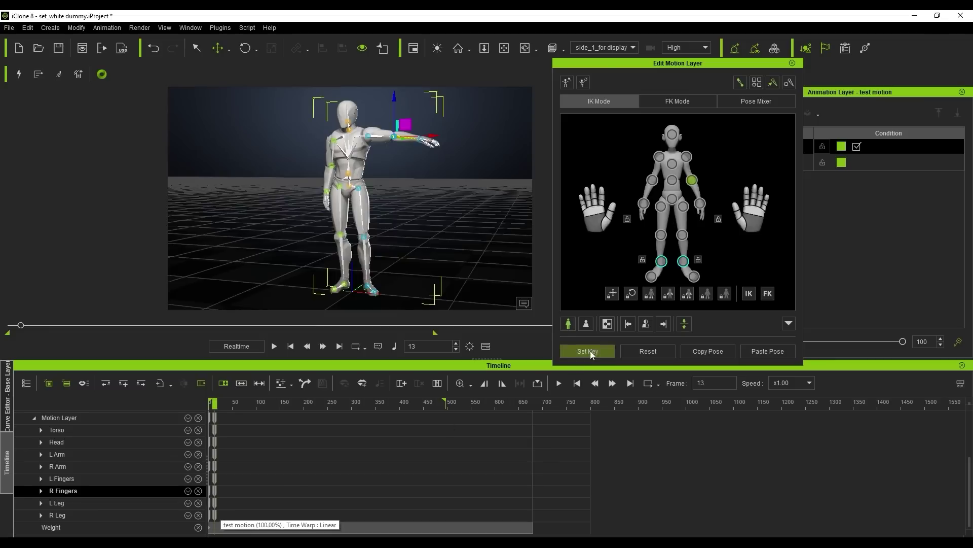
- At frame 53, lower the left arm back to its side and review the motion
left_click_drag(215, 402, 233, 402)
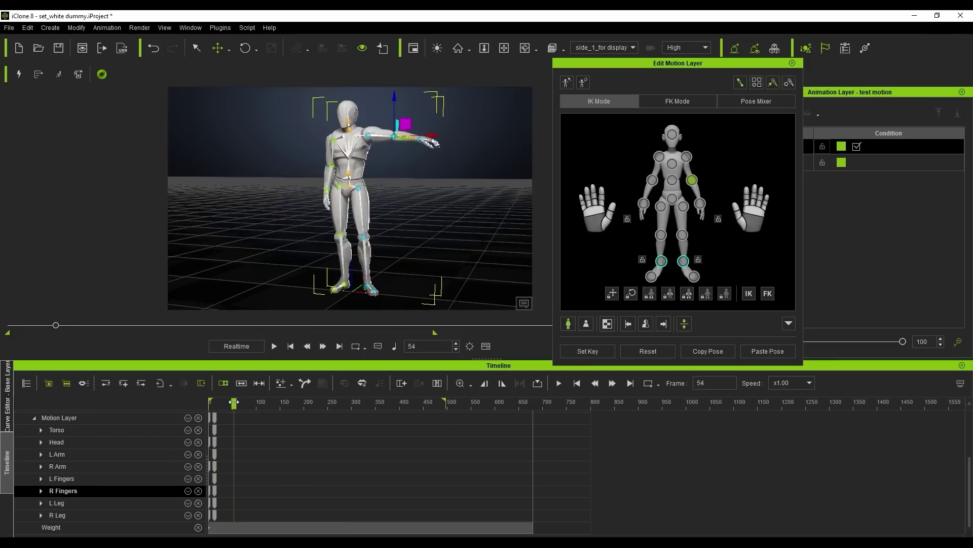
left_click_drag(406, 124, 382, 150)
left_click_drag(234, 403, 256, 403)
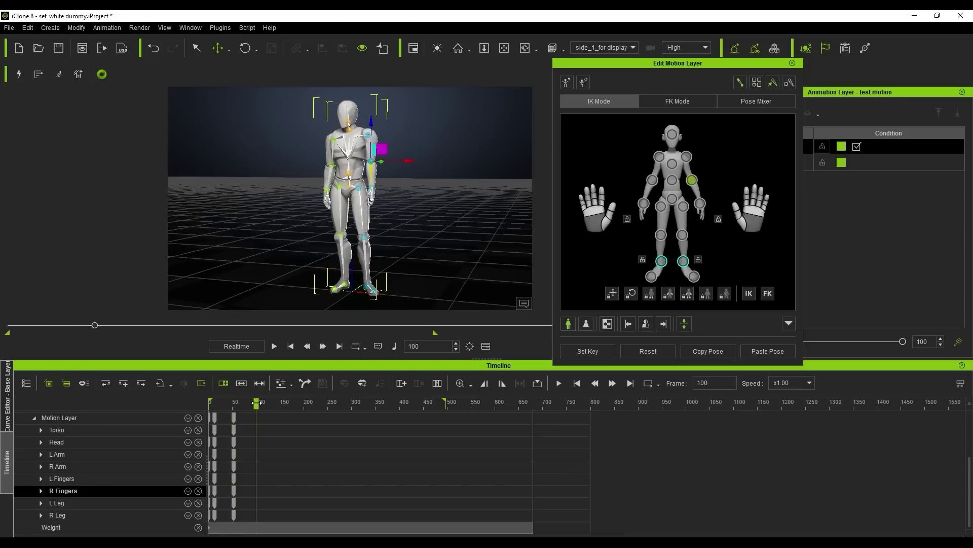
- In Body Part Mode, key the left arm raised at frame 100 and lowered at frame 146
left_click(586, 324)
left_click_drag(383, 148, 405, 124)
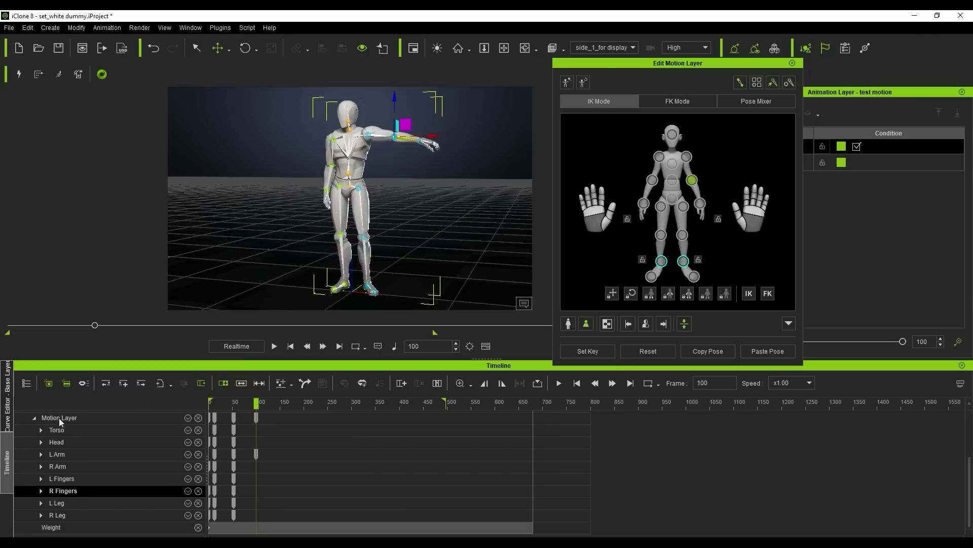
left_click_drag(256, 403, 278, 404)
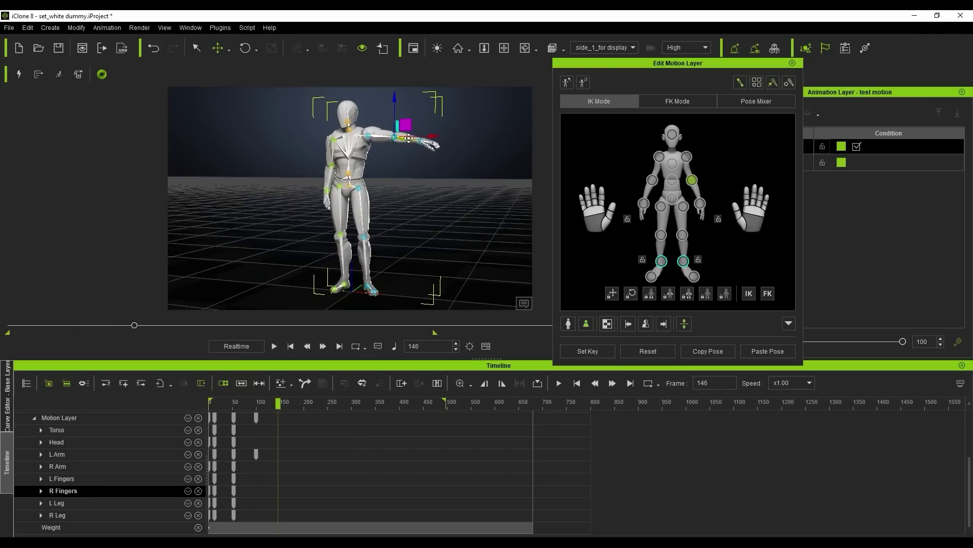
left_click_drag(407, 127, 383, 149)
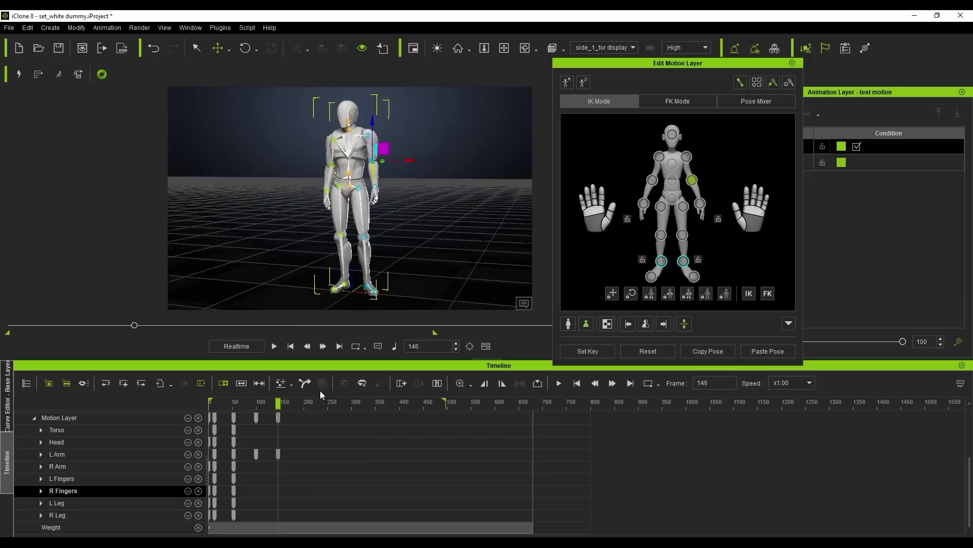
left_click_drag(278, 404, 303, 405)
- Rotate the left shoulder so the arm is horizontal at frame 199, keying only that limb
left_click(246, 48)
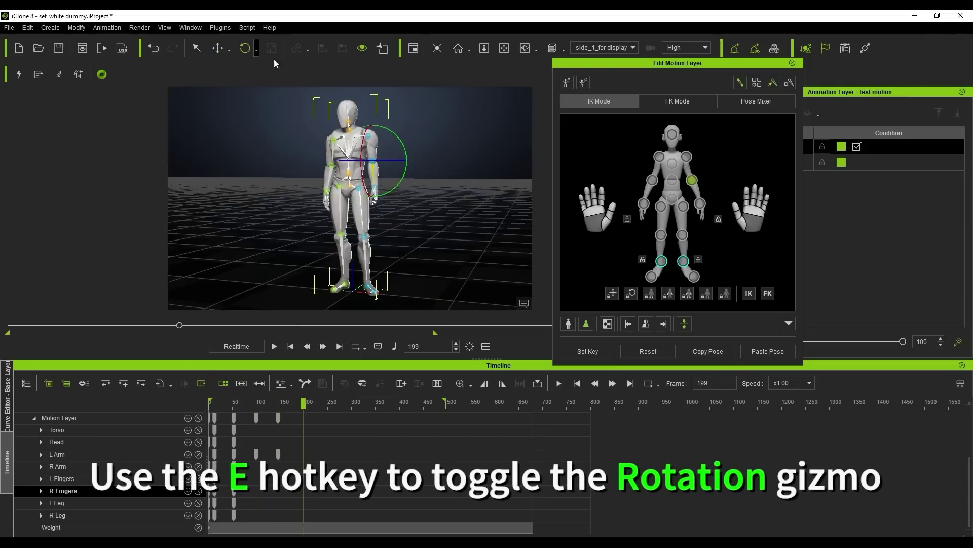
left_click(368, 136)
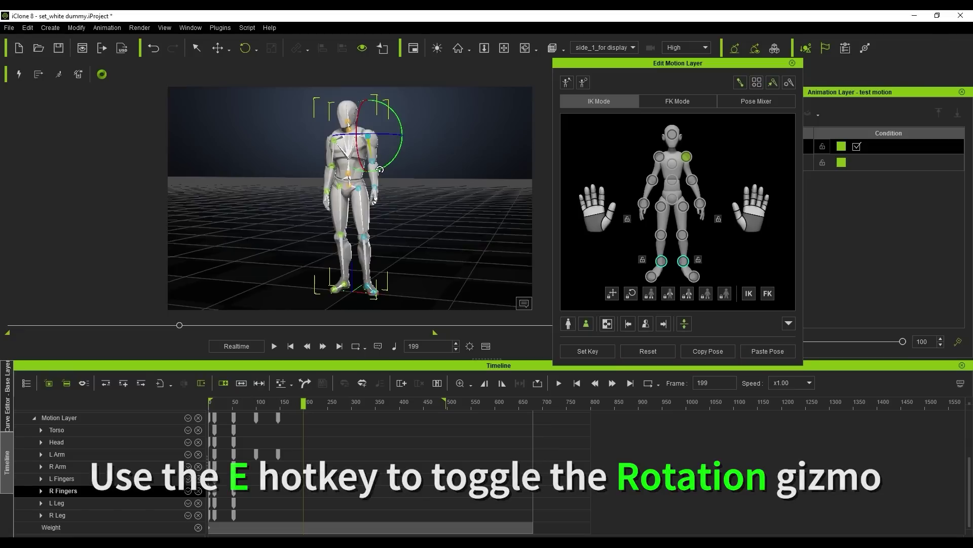
left_click_drag(389, 163, 410, 132)
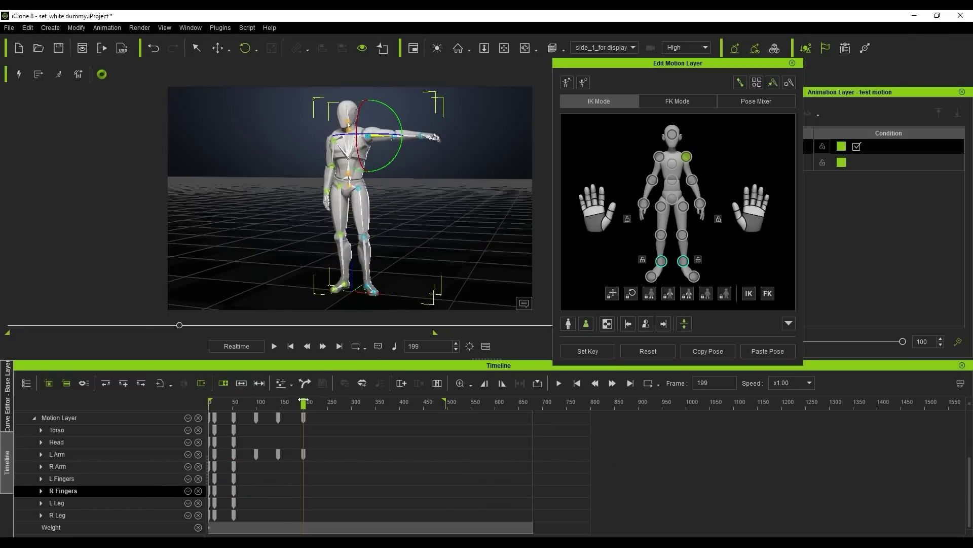
left_click_drag(303, 401, 332, 402)
- In Full Body Mode, rotate the left arm back down for a whole-body key near frame 257
left_click(568, 323)
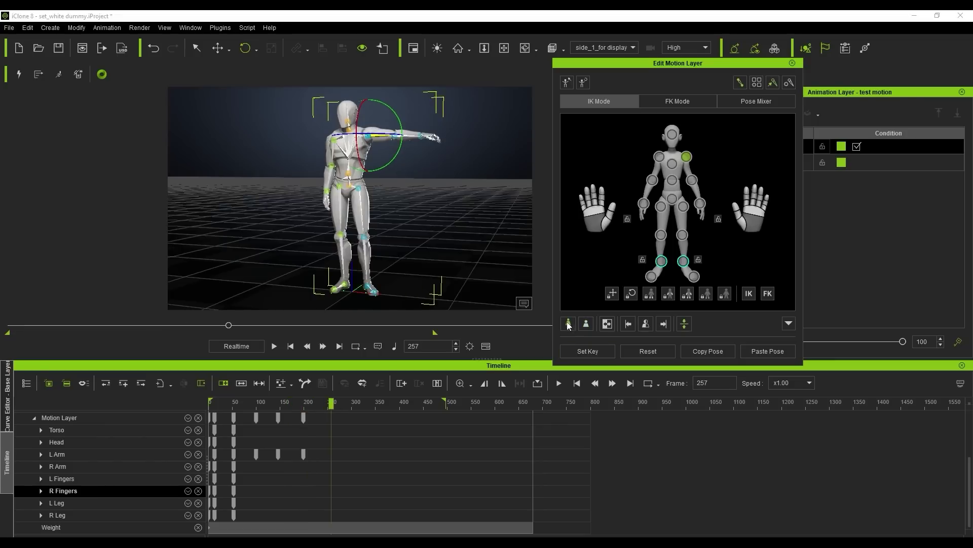
left_click_drag(403, 139, 390, 164)
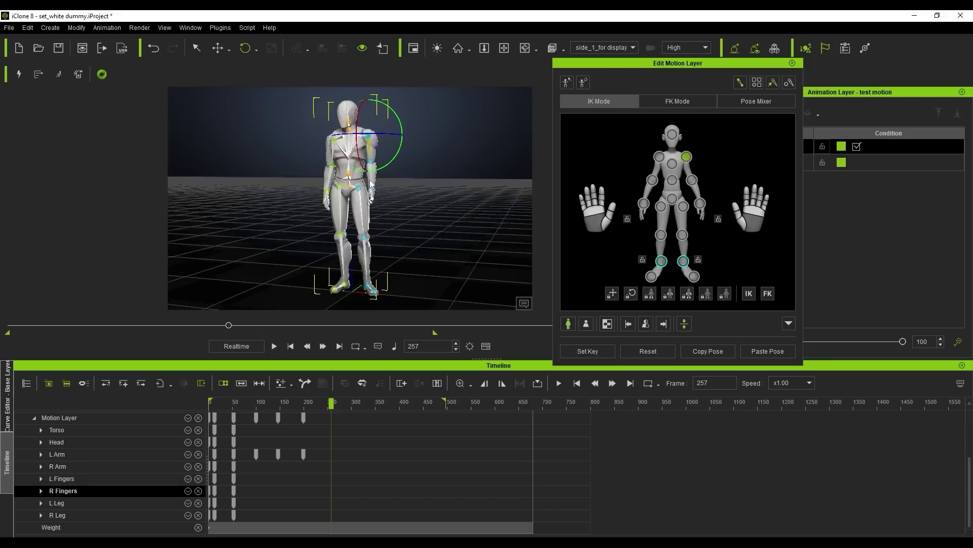
mouse_move(332, 401)
left_mouse_down()
mouse_move(304, 402)
mouse_move(327, 402)
left_mouse_up()
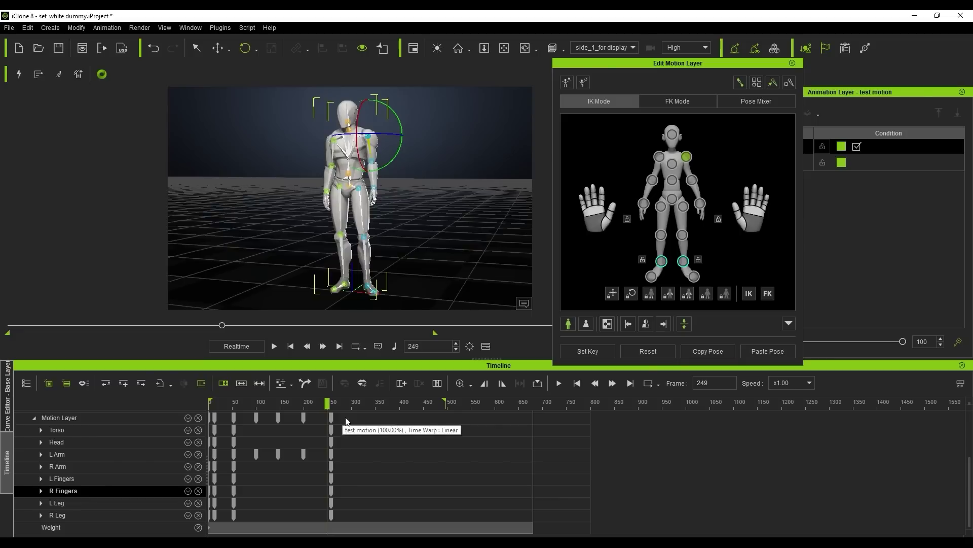
- Show the Reallusion Courses page full-screen and preview the tutorial outlines, including Bi-directional Blending
key("alt+Tab")
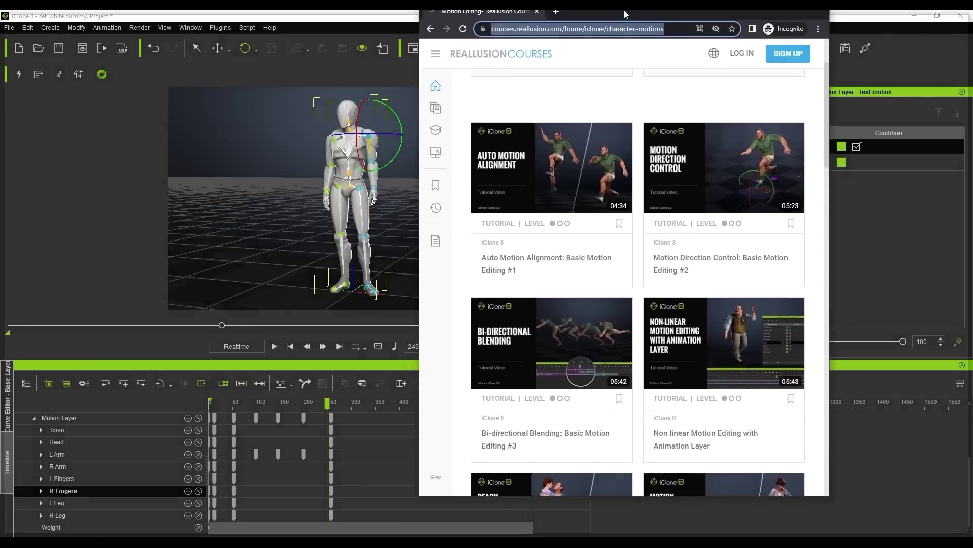
double_click(625, 10)
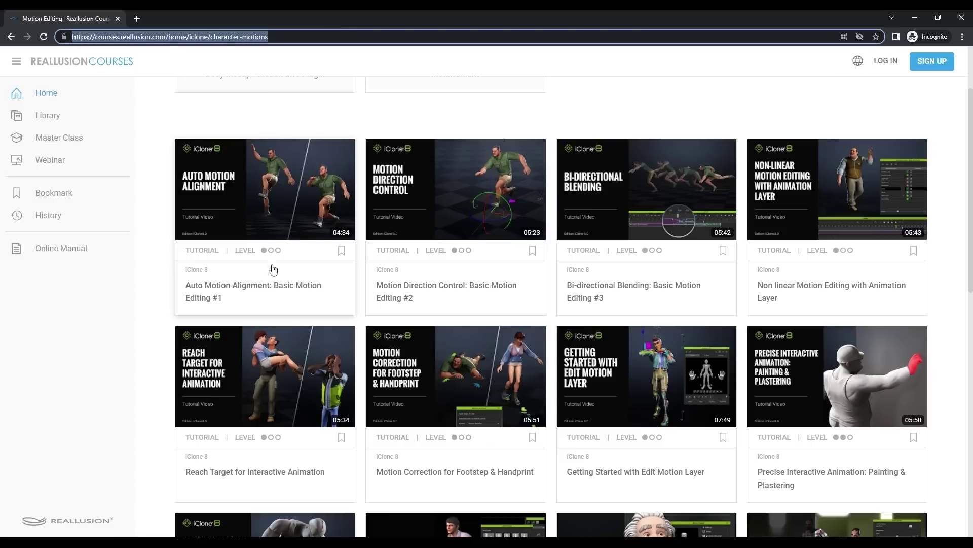
mouse_move(272, 298)
mouse_move(454, 296)
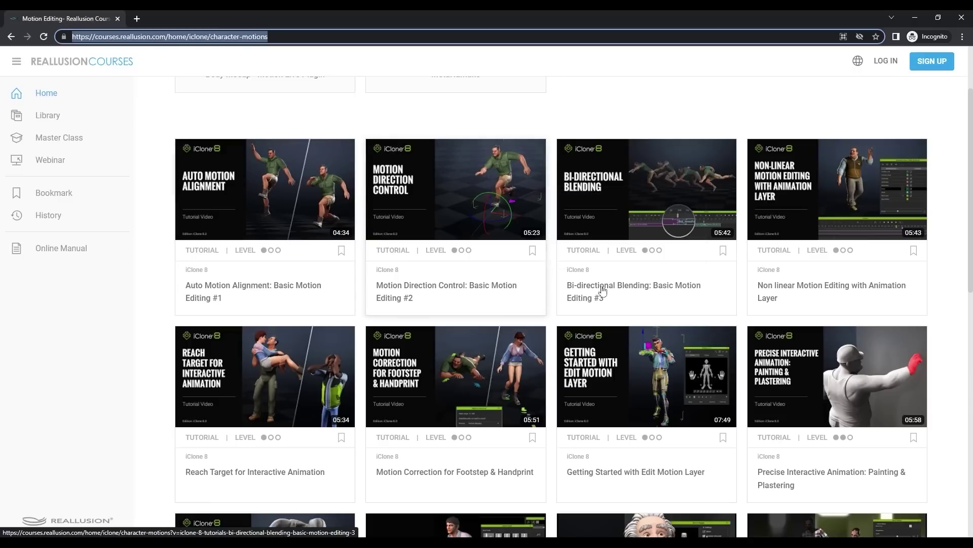
mouse_move(646, 294)
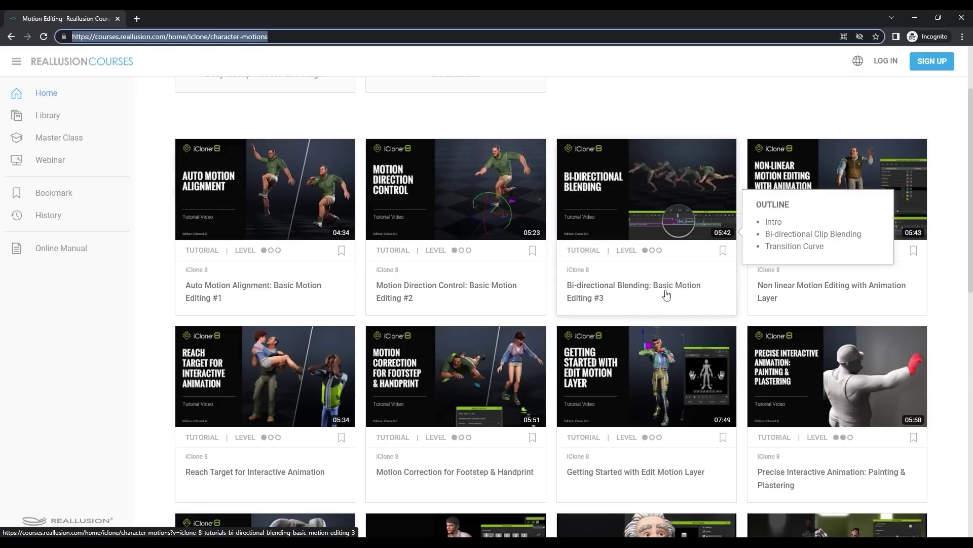